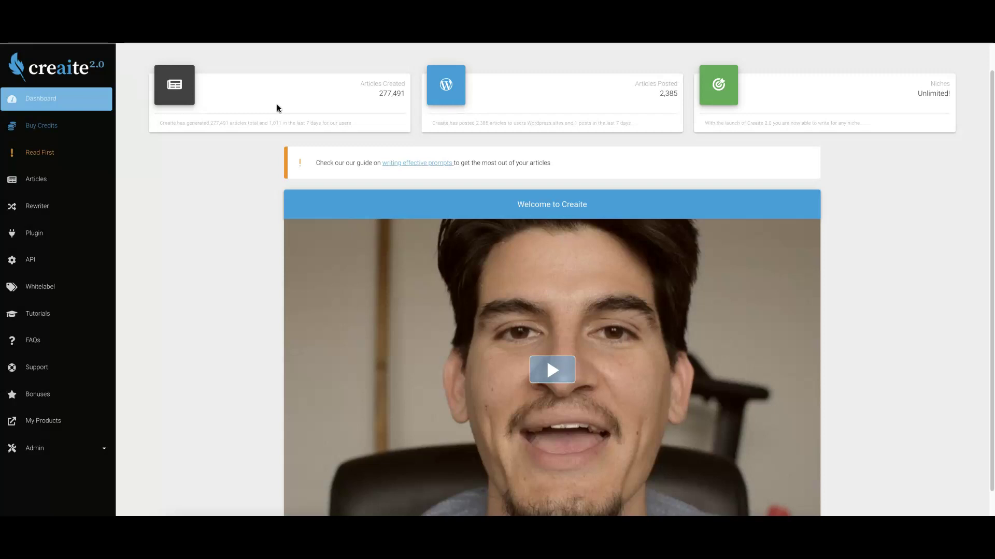
# Go to the Articles page and open the Create New Article dialog
pyautogui.scroll(1, 278, 107)
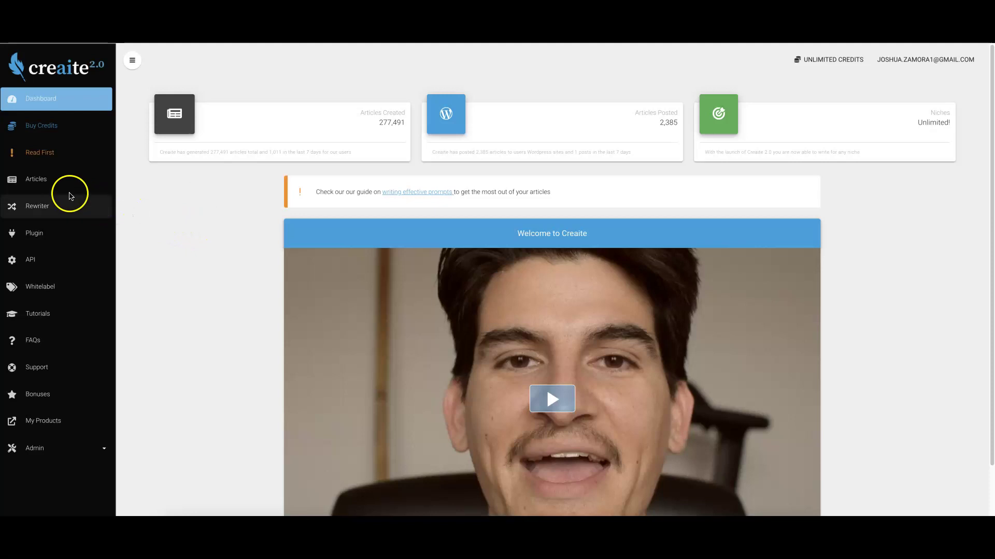
pyautogui.click(54, 185)
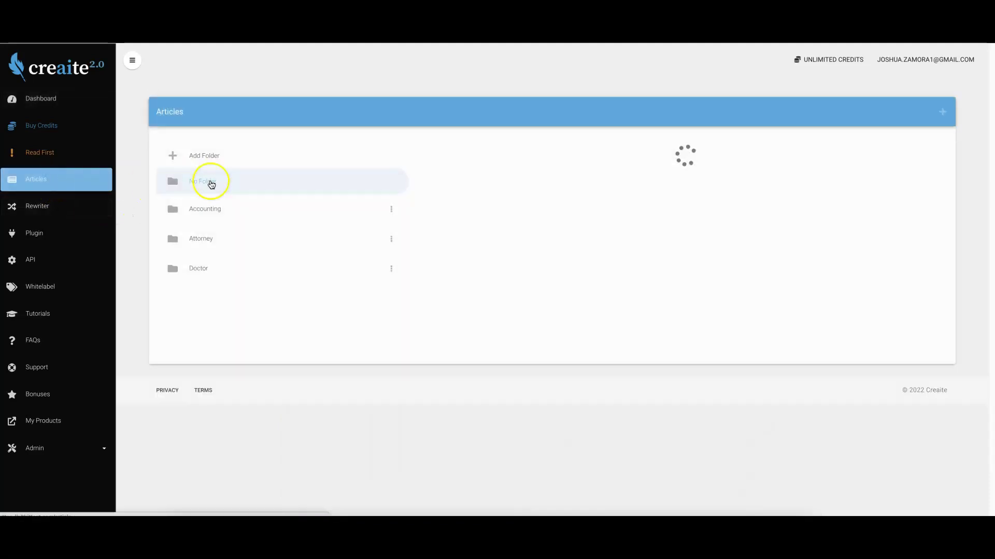
pyautogui.click(942, 112)
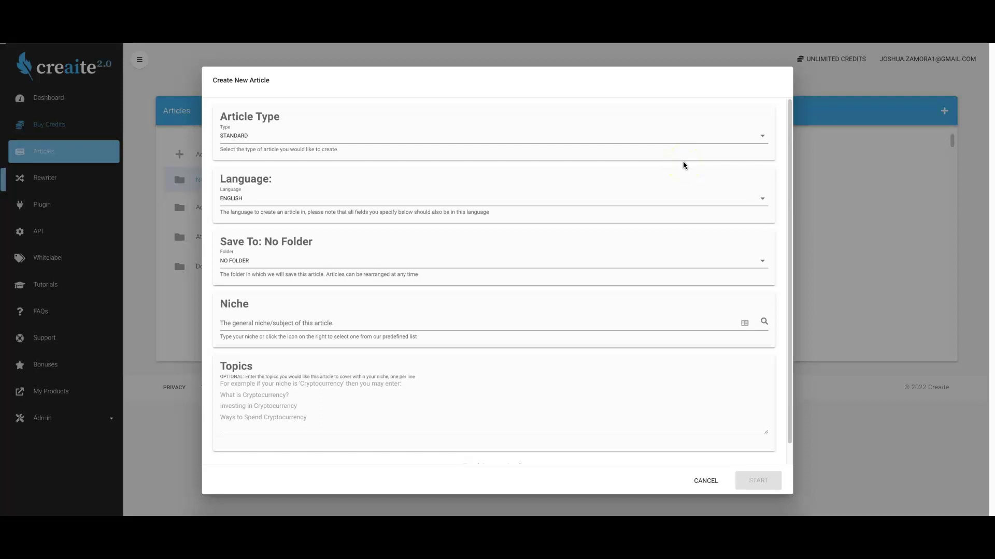
# Browse the niche list, try Business, then close the list without choosing
pyautogui.click(702, 136)
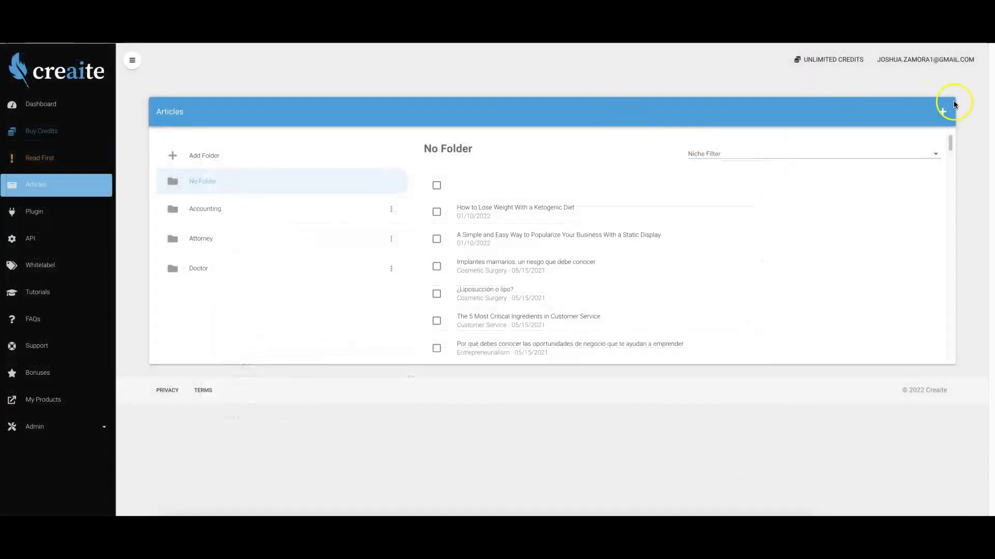
pyautogui.click(952, 105)
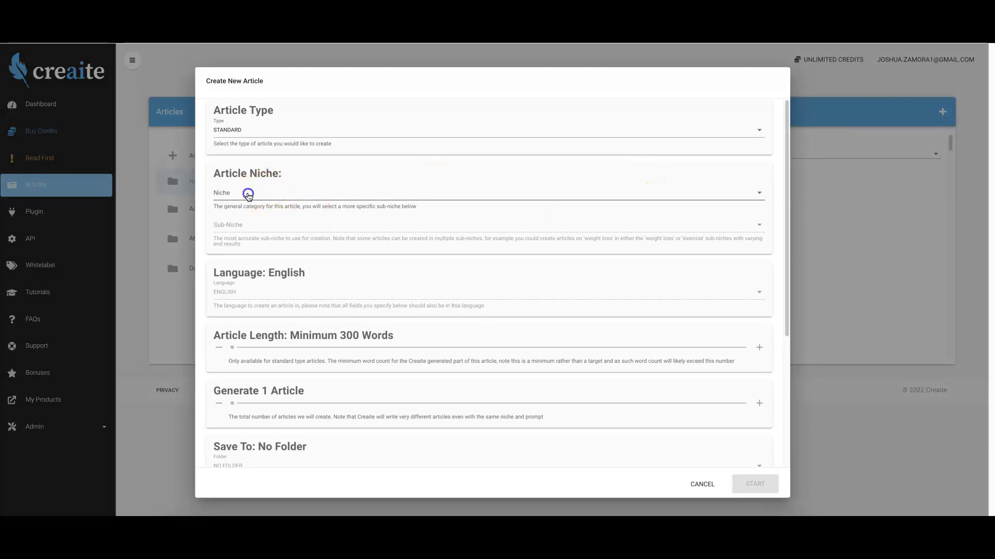
pyautogui.click(269, 190)
pyautogui.scroll(-8, 316, 220)
pyautogui.scroll(-1, 317, 221)
pyautogui.scroll(9, 316, 222)
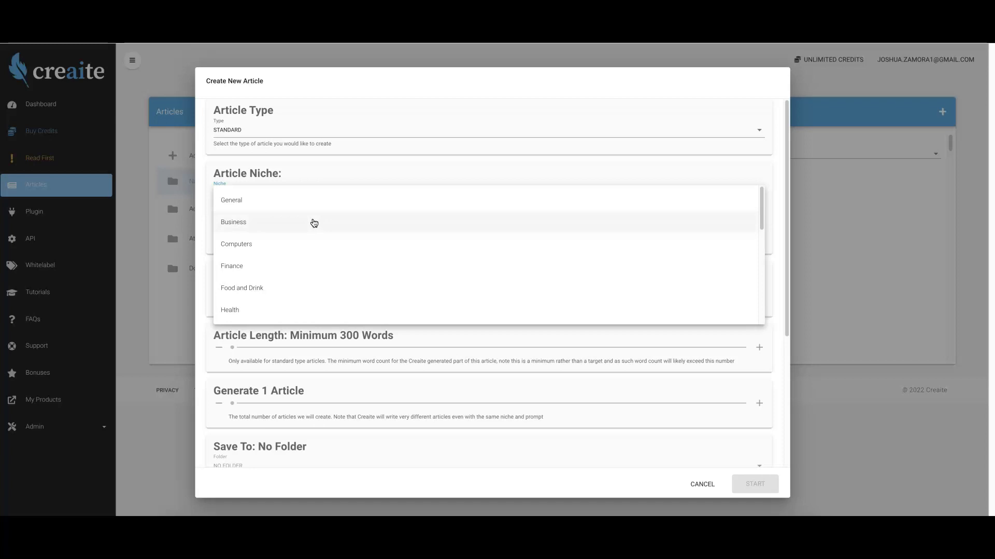
pyautogui.click(314, 222)
pyautogui.scroll(-1, 324, 240)
pyautogui.scroll(-3, 324, 240)
pyautogui.scroll(3, 324, 239)
pyautogui.scroll(-6, 324, 239)
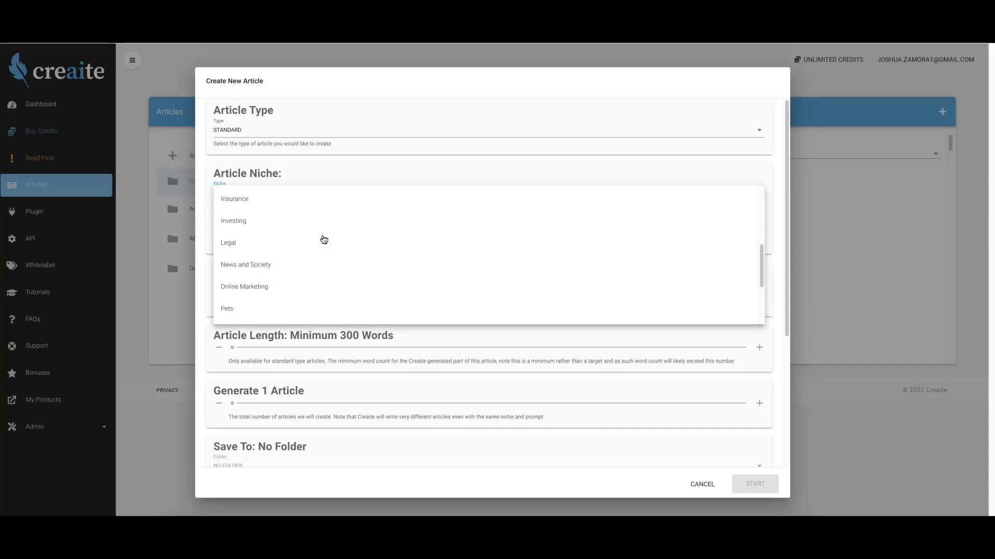
pyautogui.click(202, 233)
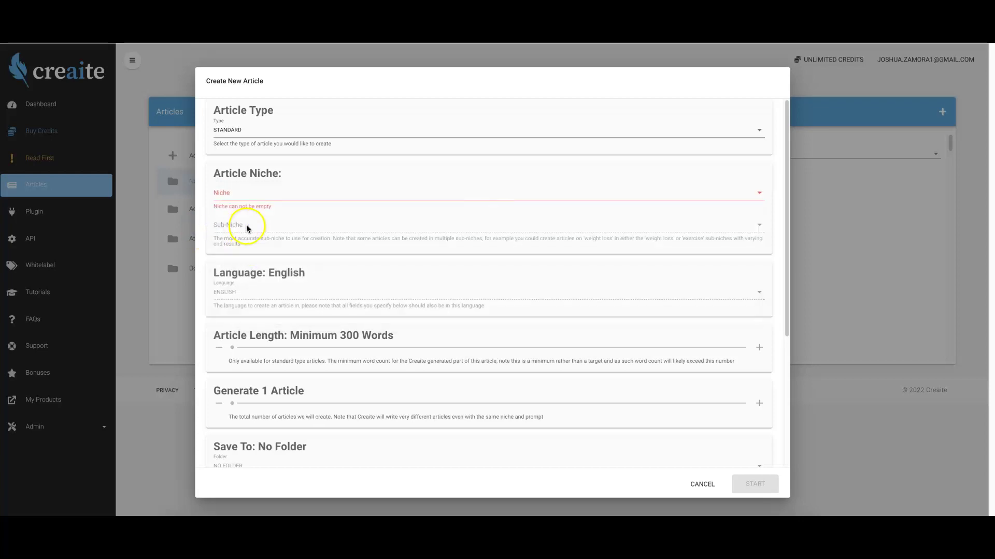
# Choose Real Estate as the niche and browse the sub-niche options without picking one
pyautogui.click(272, 200)
pyautogui.click(267, 222)
pyautogui.click(271, 226)
pyautogui.scroll(-2, 277, 266)
pyautogui.scroll(2, 266, 266)
# Pick Fishing from the predefined niche list and select its text in the Niche field
pyautogui.click(204, 226)
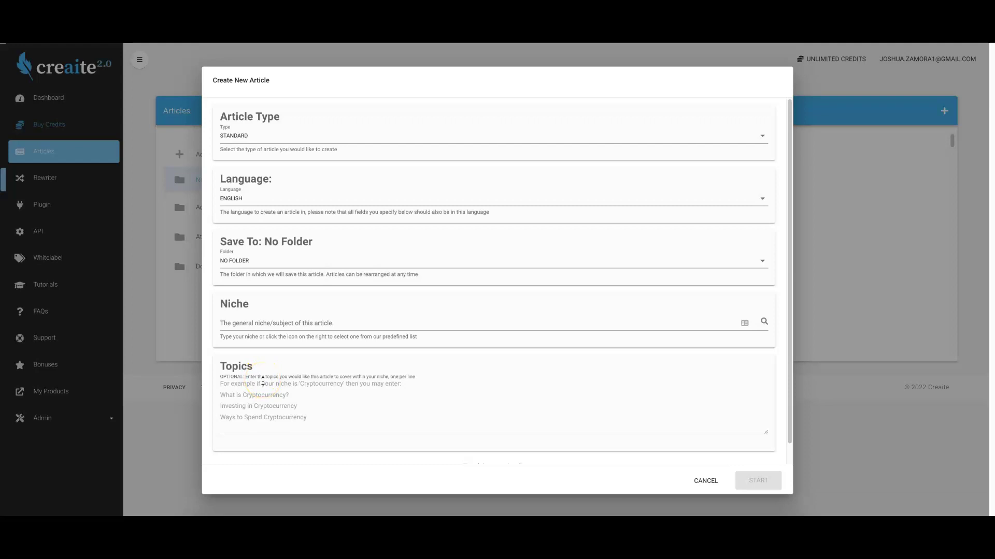
pyautogui.click(764, 322)
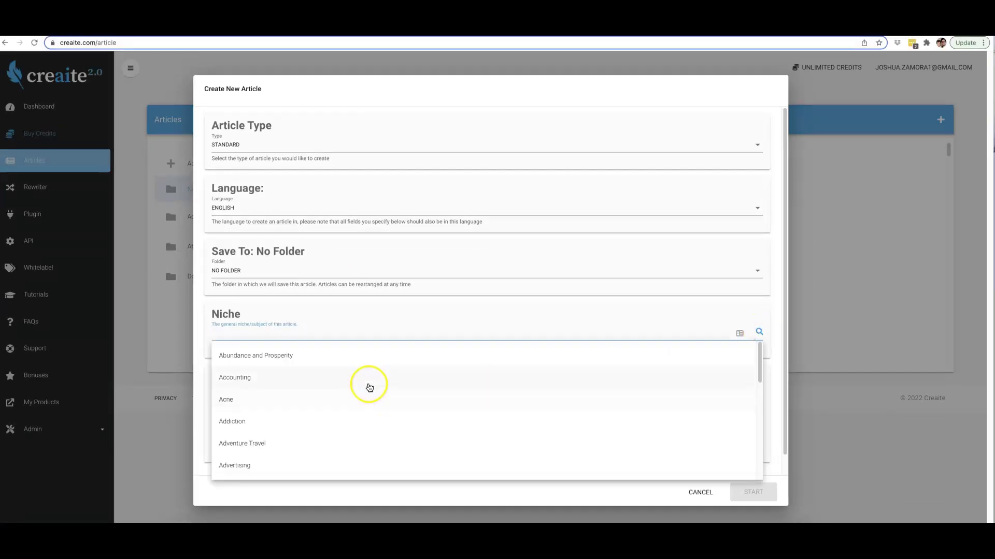
pyautogui.scroll(-15, 356, 385)
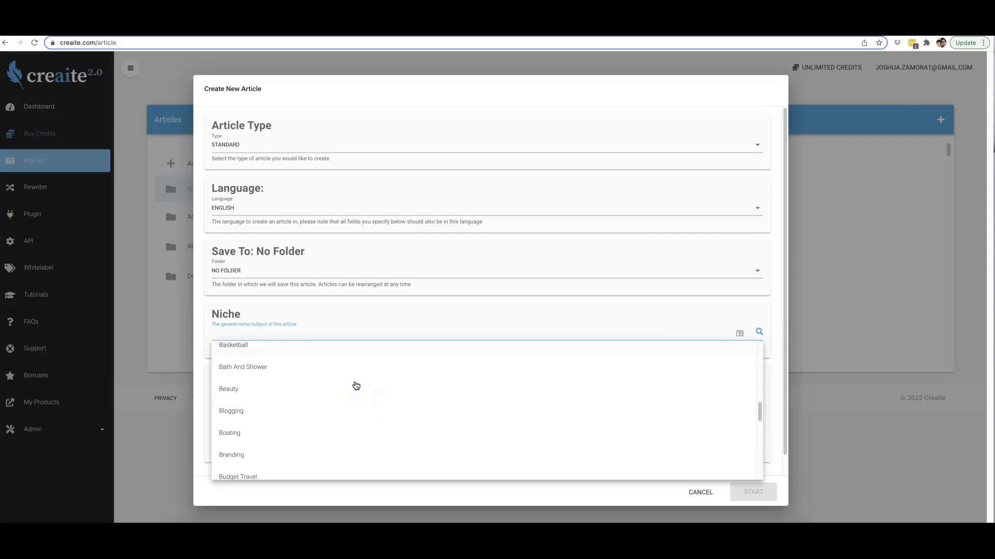
pyautogui.scroll(-5, 355, 386)
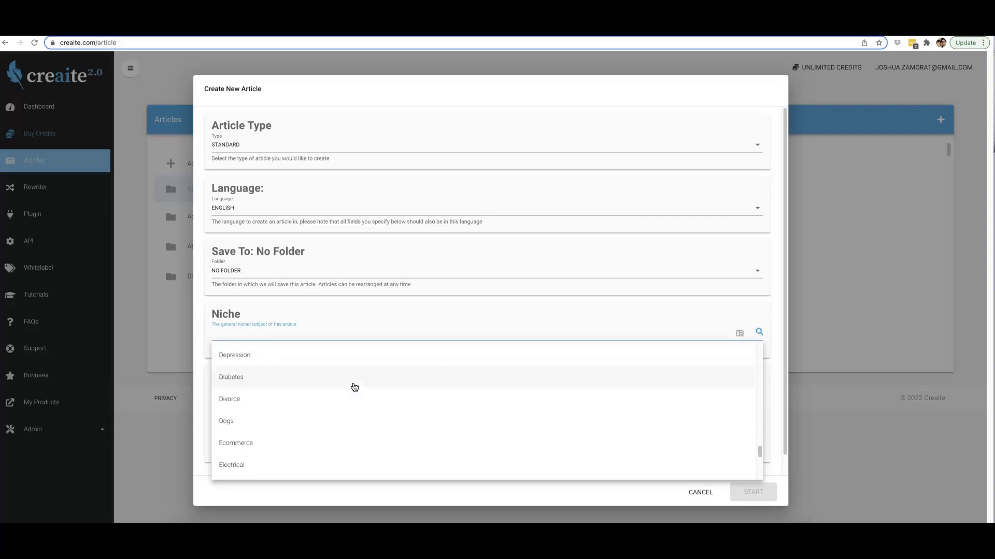
pyautogui.scroll(-4, 352, 387)
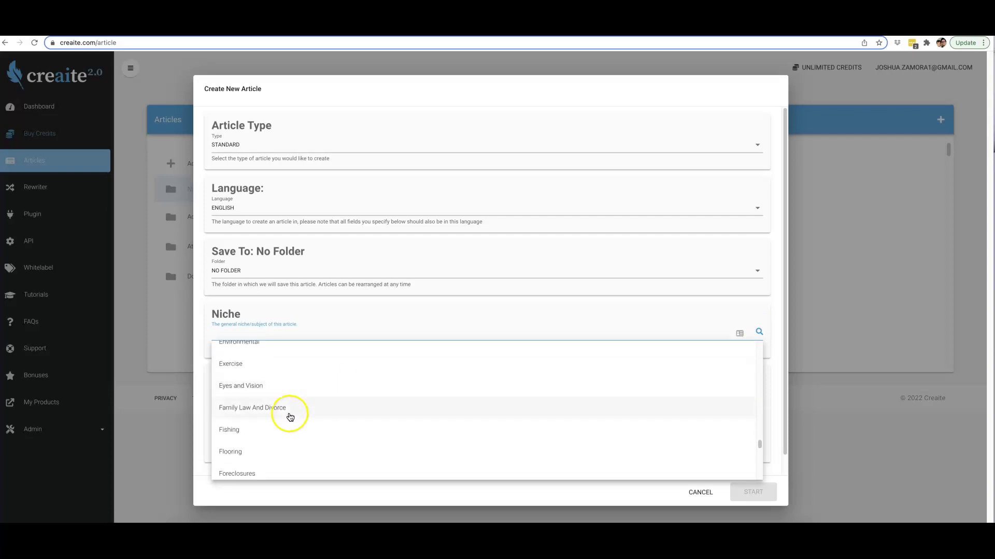
pyautogui.click(279, 428)
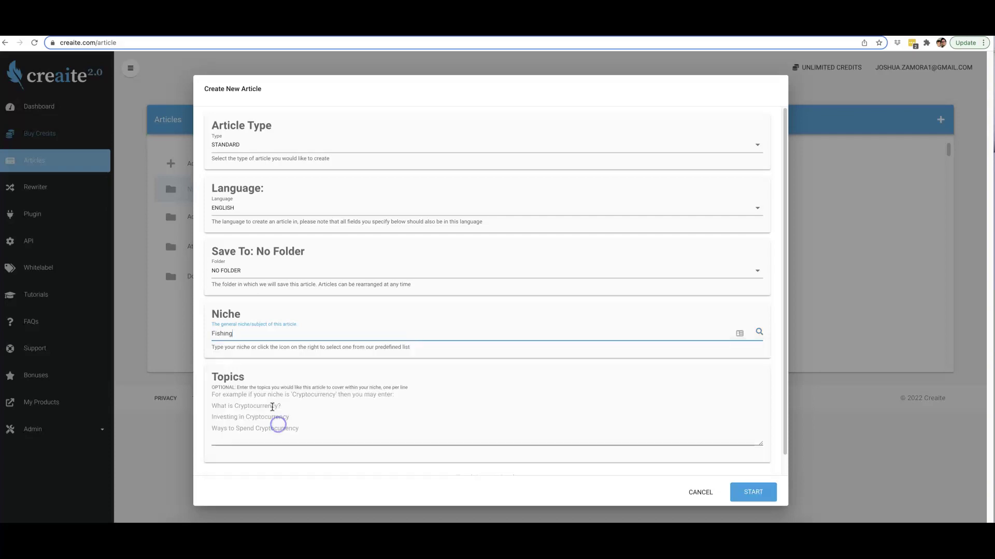
pyautogui.doubleClick(234, 333)
# Type 'Bitcoin' into the Niche field in place of Fishing
pyautogui.write('Bitcoin')
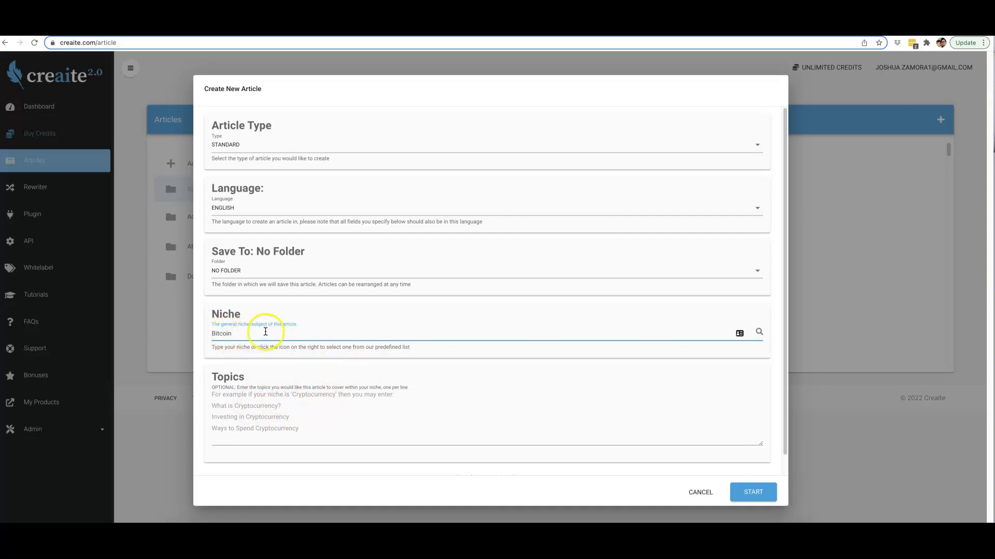
# Replace the niche with Boating from the predefined list and start generating the article
pyautogui.click(758, 332)
pyautogui.doubleClick(248, 335)
pyautogui.press('BackSpace')
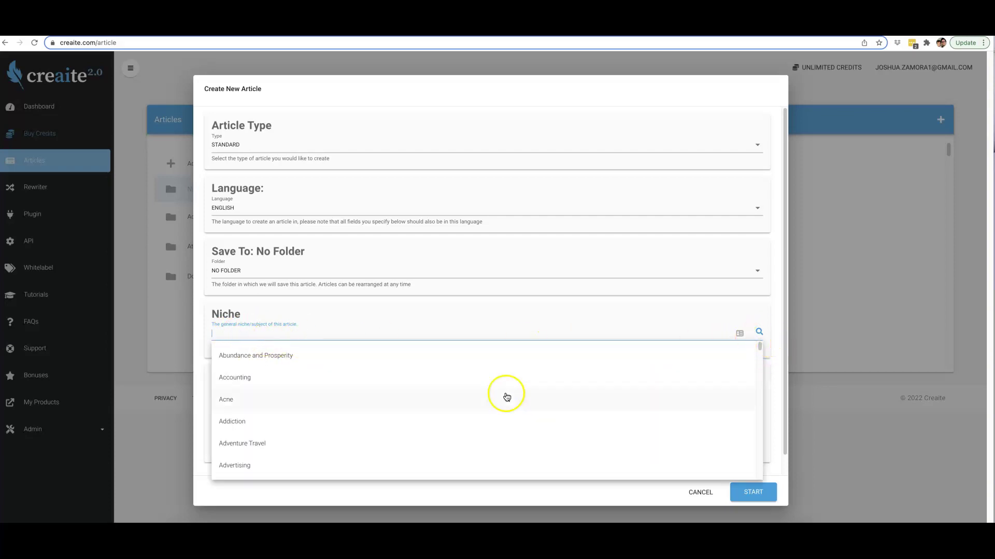
pyautogui.scroll(-3, 372, 395)
pyautogui.scroll(-3, 372, 395)
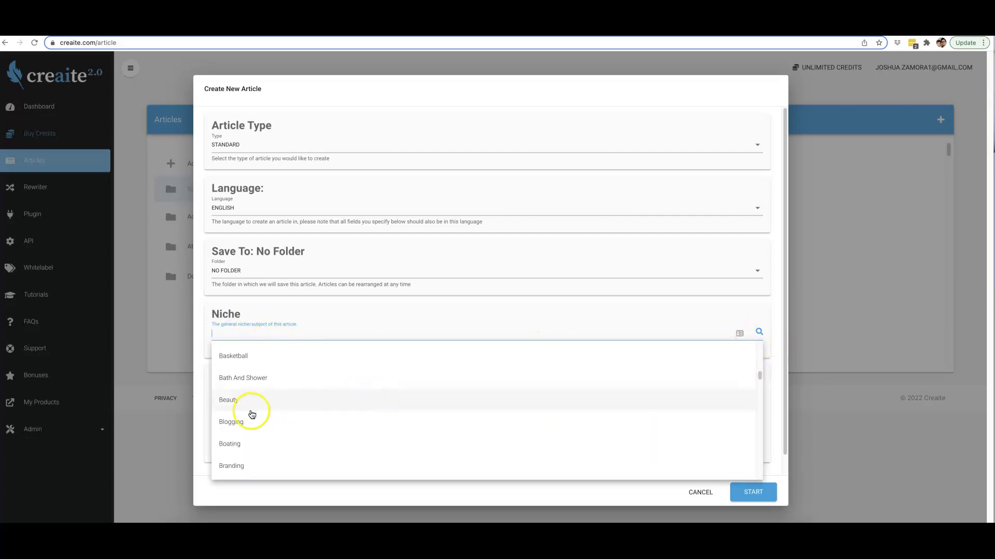
pyautogui.click(243, 445)
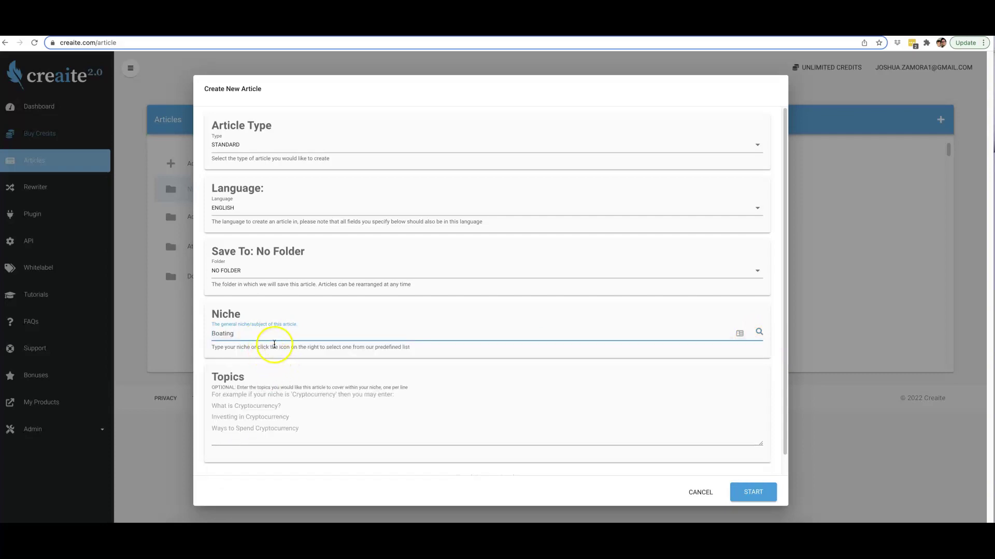
pyautogui.click(760, 498)
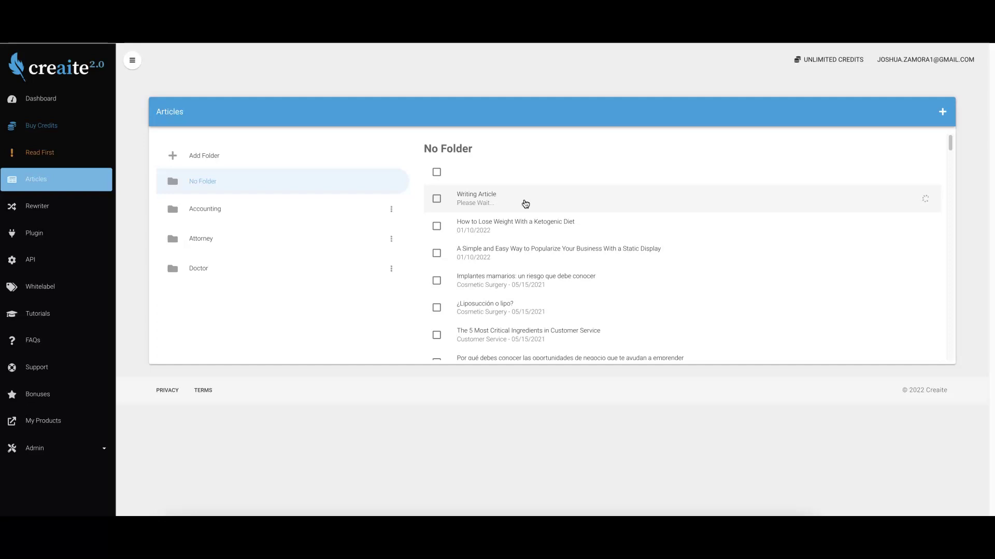
# Select the Writing Article row and wait until 'What Is Bitcoin?' finishes generating
pyautogui.click(535, 195)
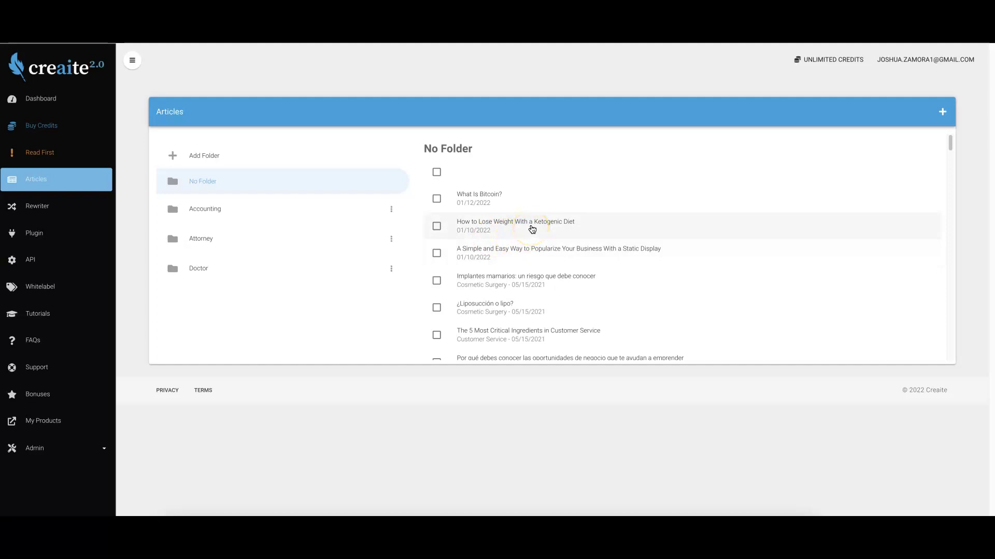
# Open the ketogenic diet article, select its body text, then close the article view
pyautogui.click(532, 229)
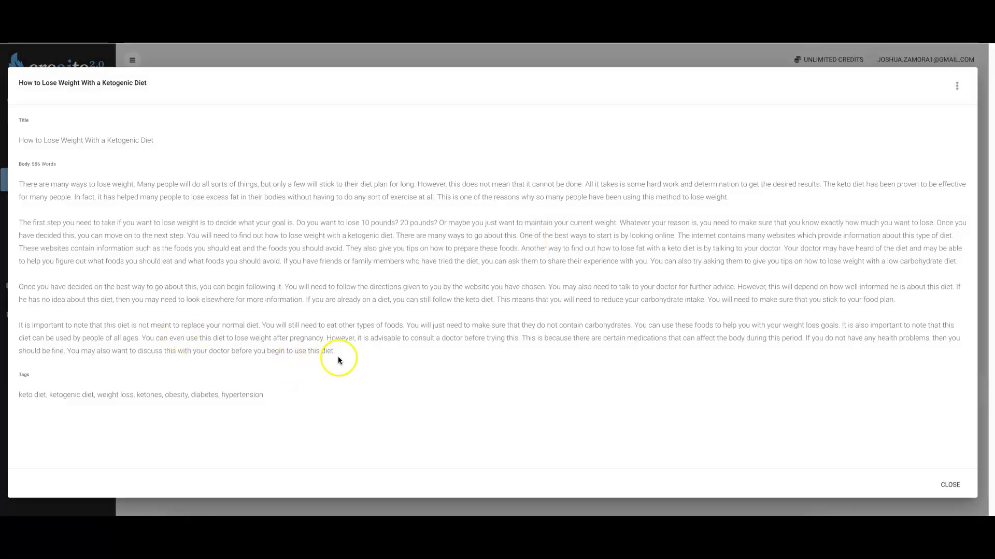
pyautogui.moveTo(339, 359); pyautogui.dragTo(21, 187)
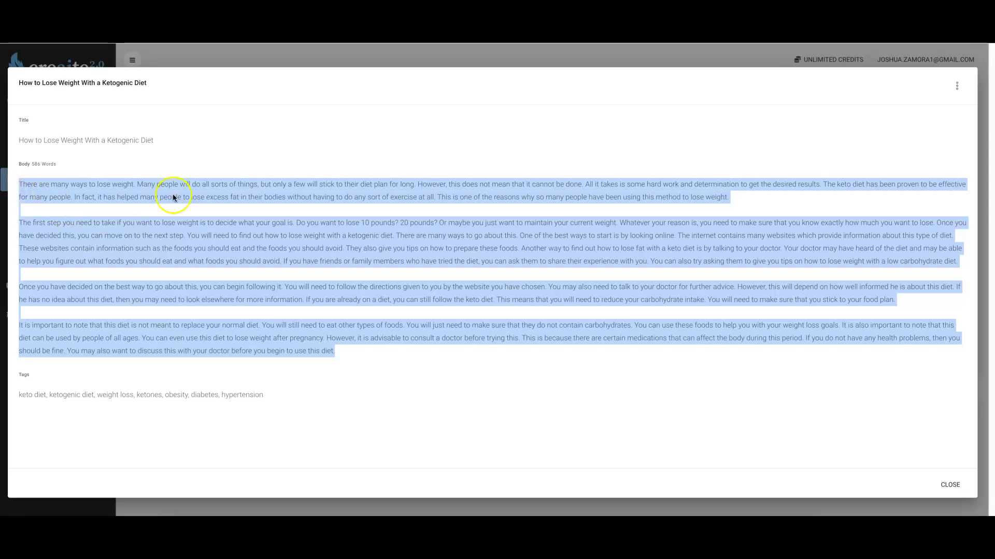
pyautogui.click(633, 58)
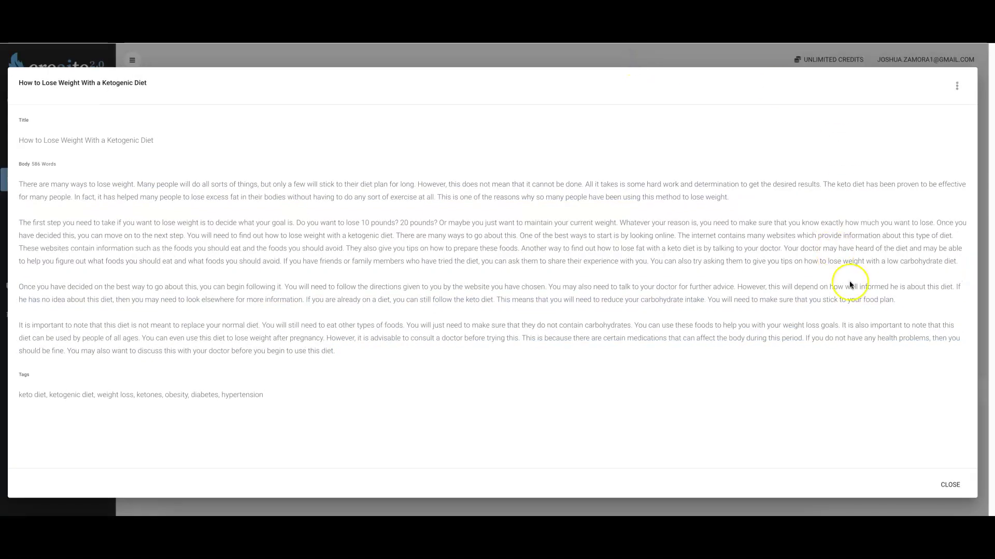
pyautogui.click(952, 484)
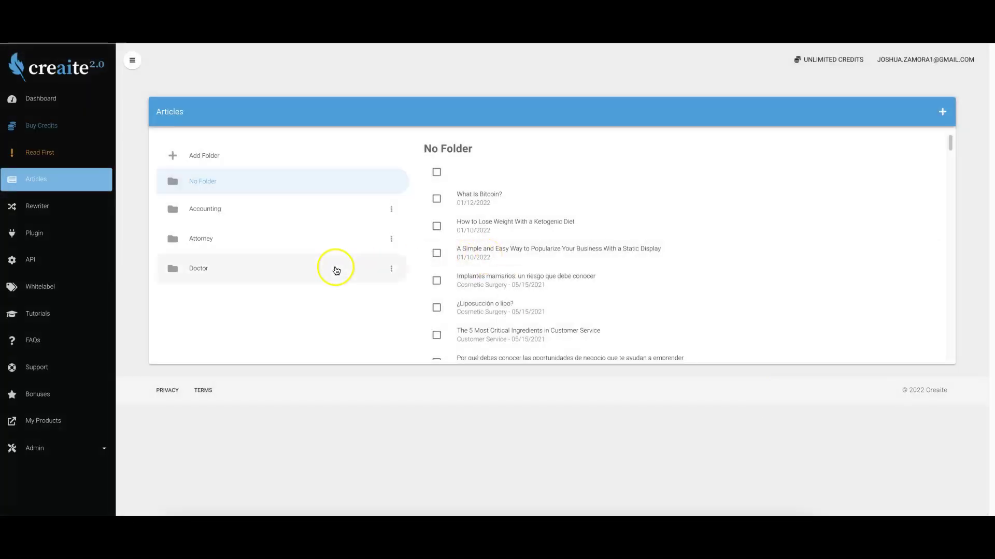
pyautogui.click(47, 211)
pyautogui.click(404, 150)
pyautogui.hotkey('ctrl', 'v')
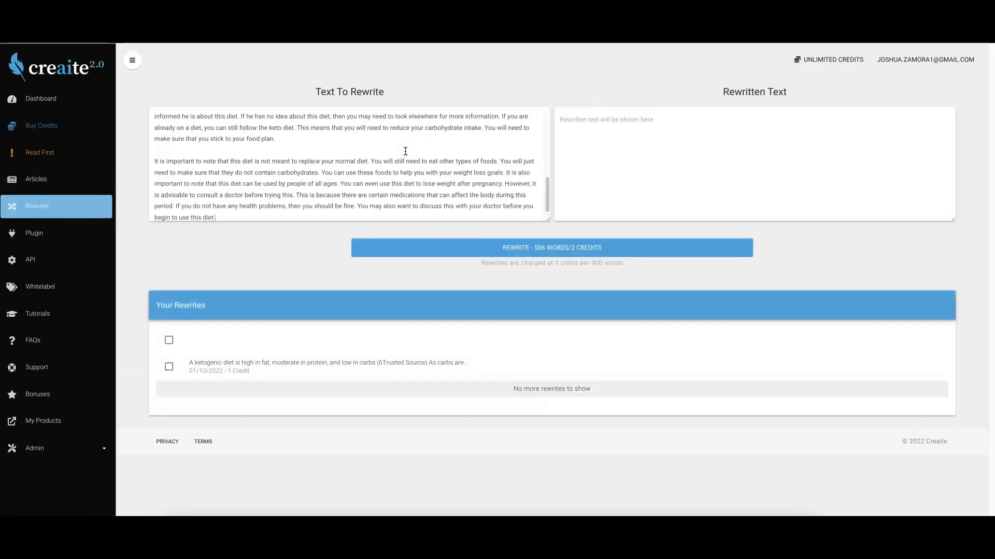
pyautogui.click(569, 252)
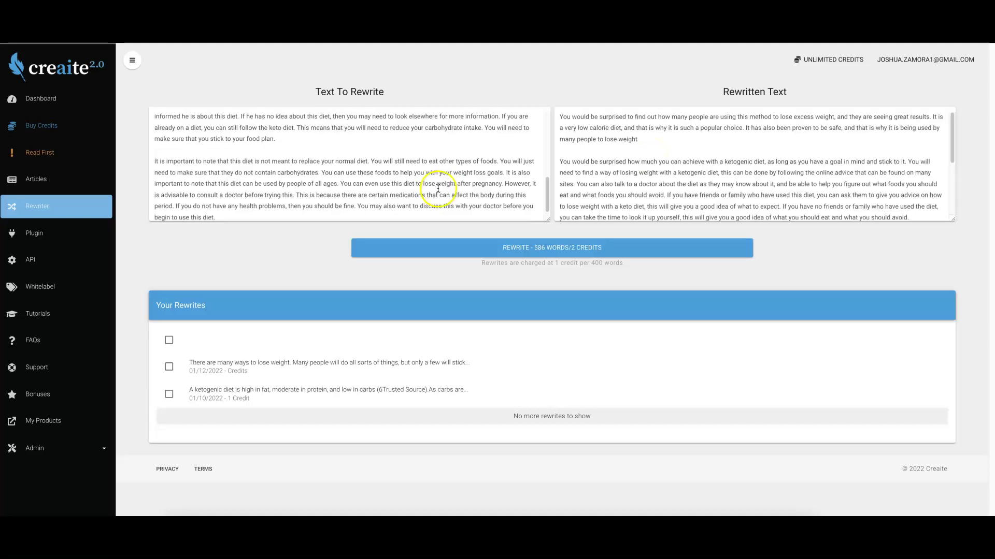
pyautogui.scroll(5, 453, 171)
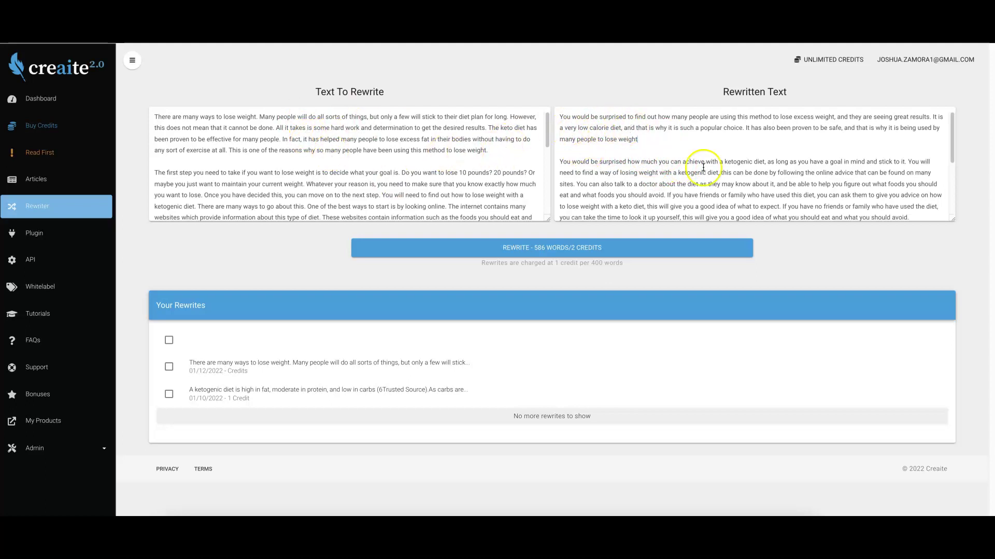
pyautogui.moveTo(559, 116); pyautogui.dragTo(640, 139)
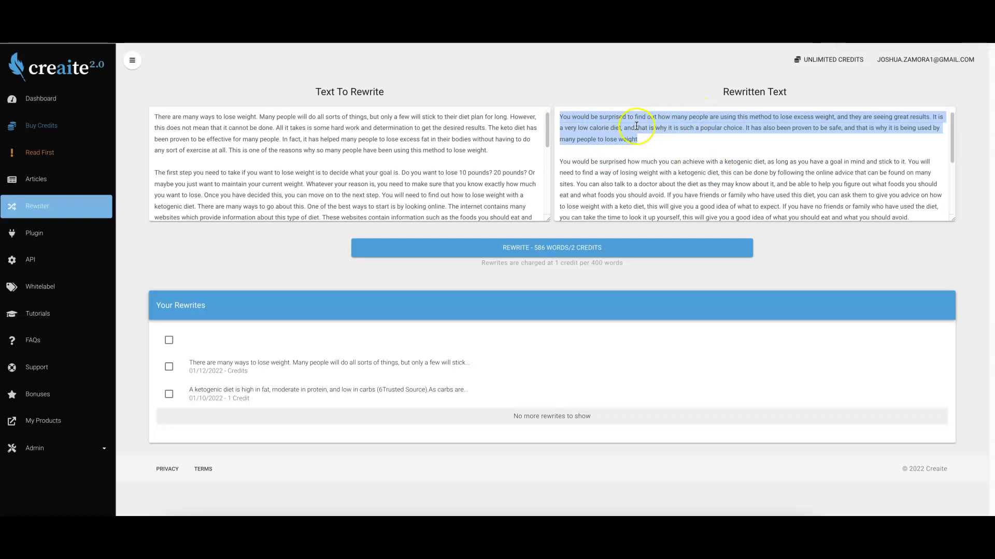
pyautogui.click(636, 121)
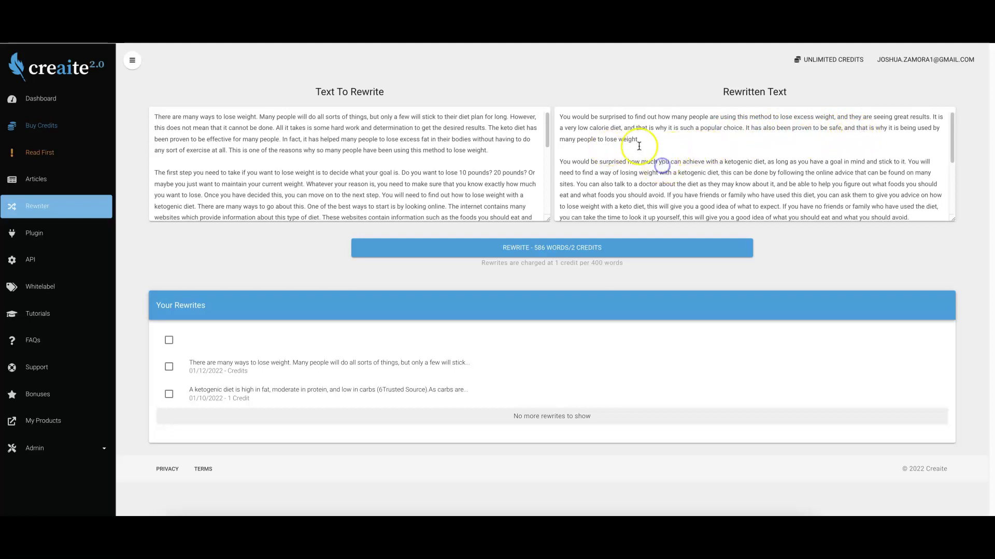
pyautogui.moveTo(639, 140); pyautogui.dragTo(582, 131)
pyautogui.click(583, 130)
# Open 'What Is Bitcoin?' from Articles, highlight its $9,200 price, and open its actions menu
pyautogui.click(42, 182)
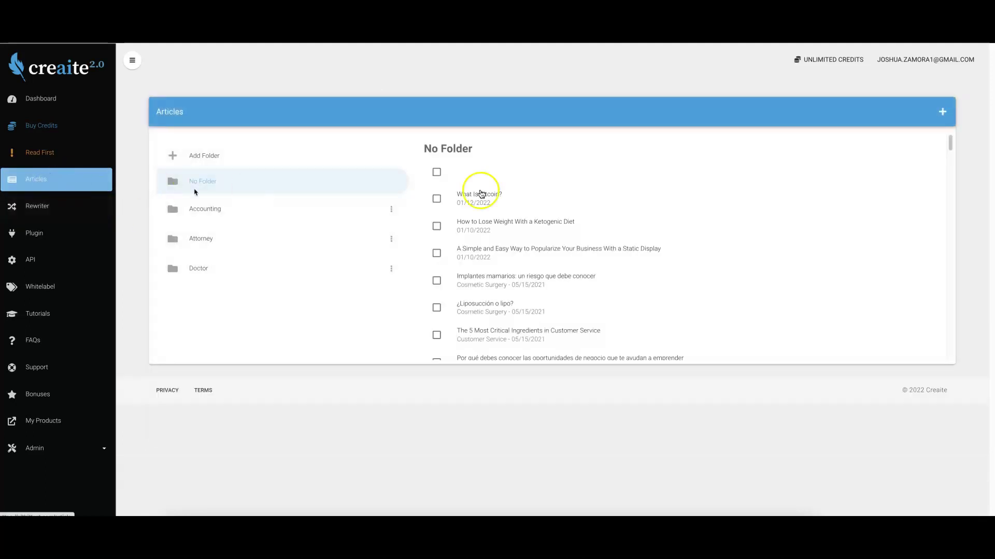
pyautogui.click(493, 196)
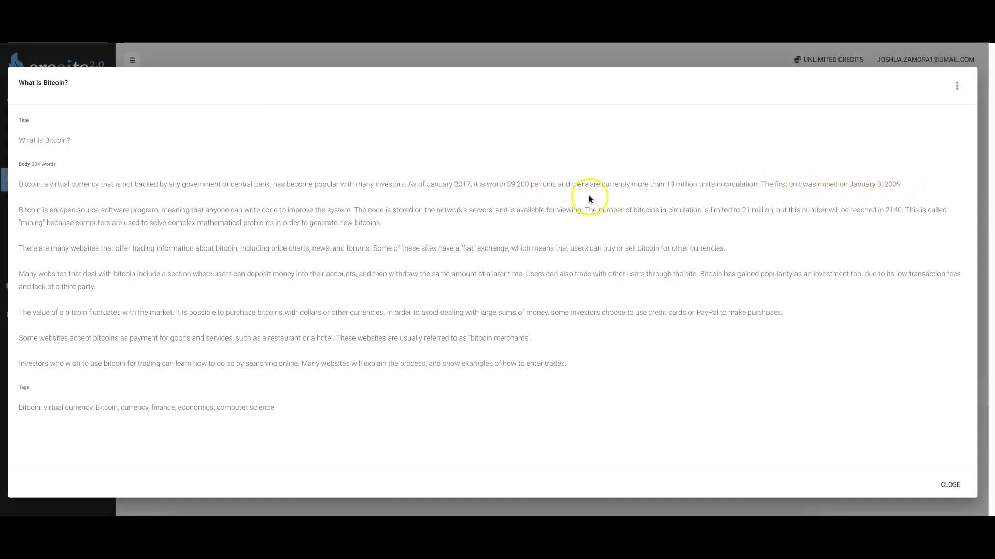
pyautogui.moveTo(507, 184); pyautogui.dragTo(552, 185)
pyautogui.click(551, 185)
pyautogui.moveTo(516, 184); pyautogui.dragTo(553, 183)
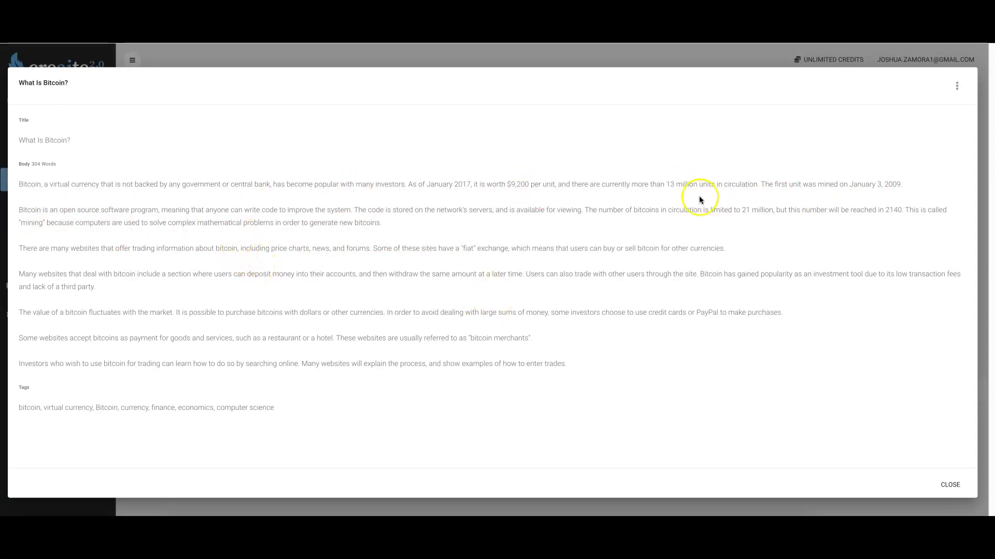
pyautogui.click(957, 86)
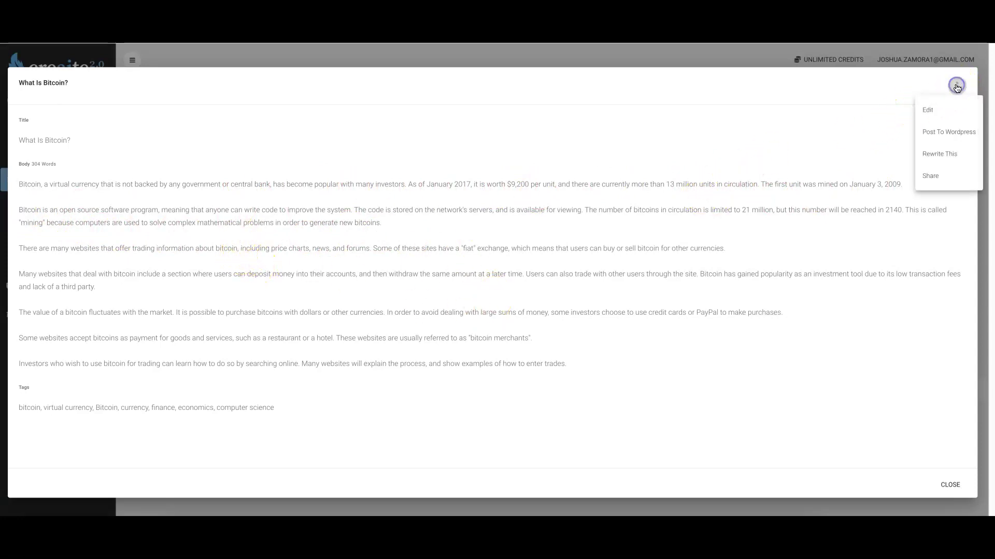
# Post the Bitcoin article to WordPress targeting Creaite Site, dismissing the connection error
pyautogui.click(945, 133)
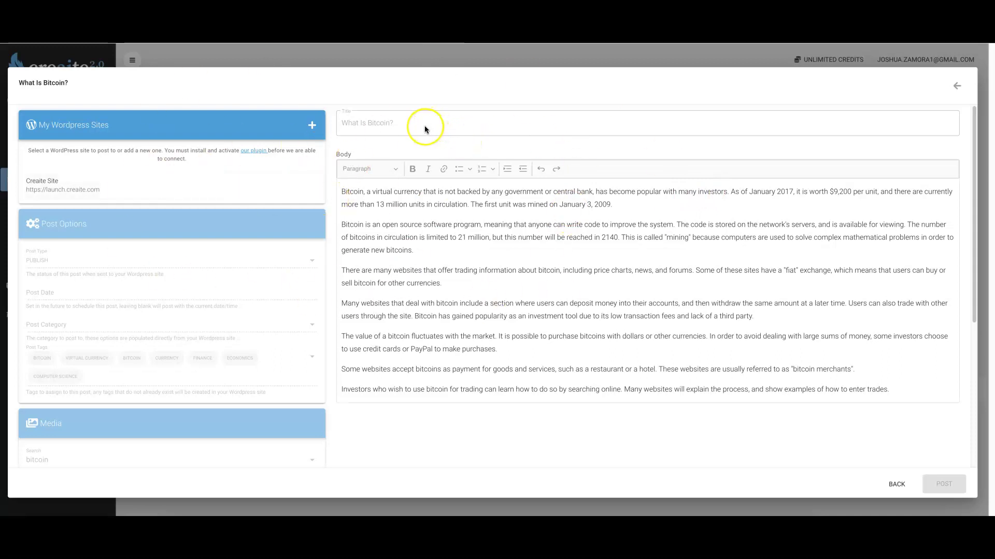
pyautogui.click(96, 183)
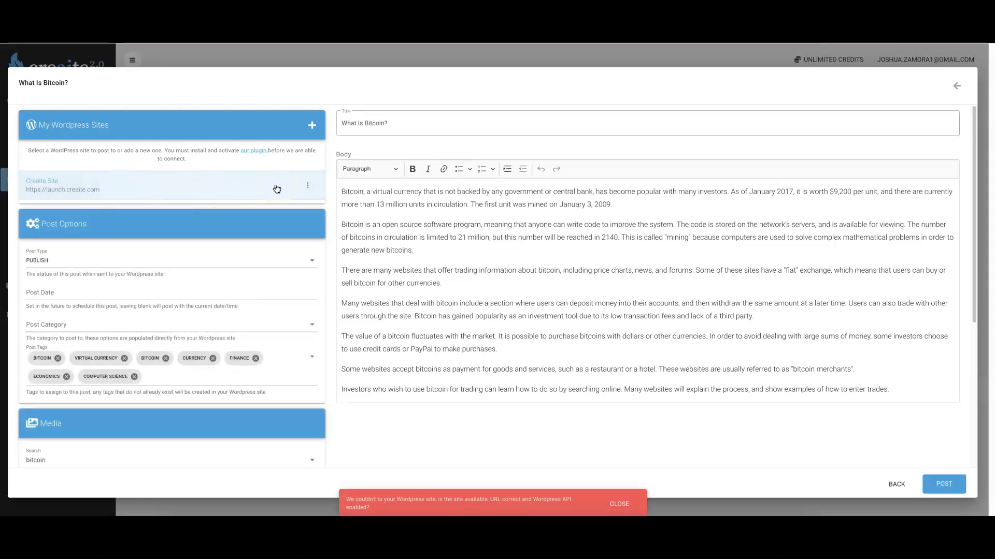
pyautogui.click(621, 502)
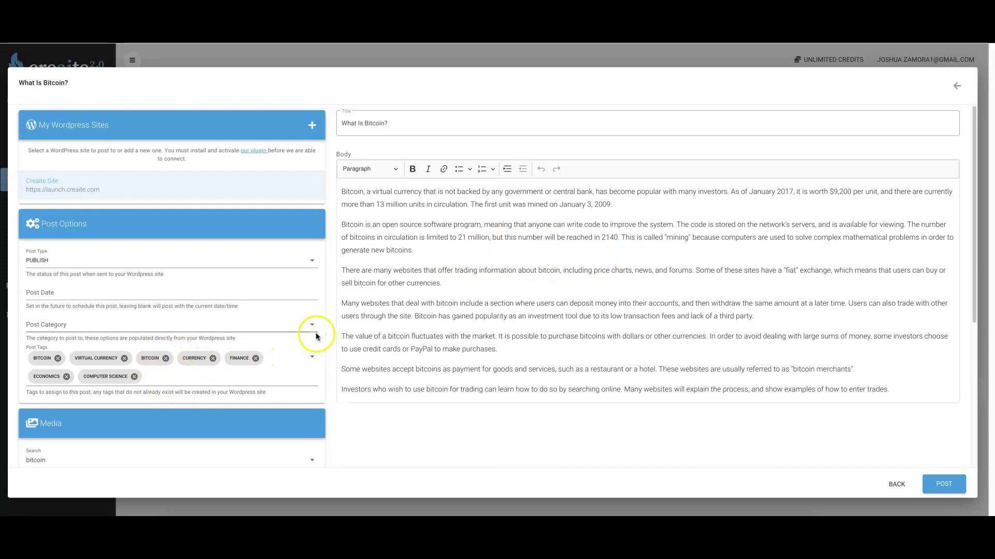
pyautogui.scroll(-1, 265, 358)
pyautogui.scroll(-4, 280, 316)
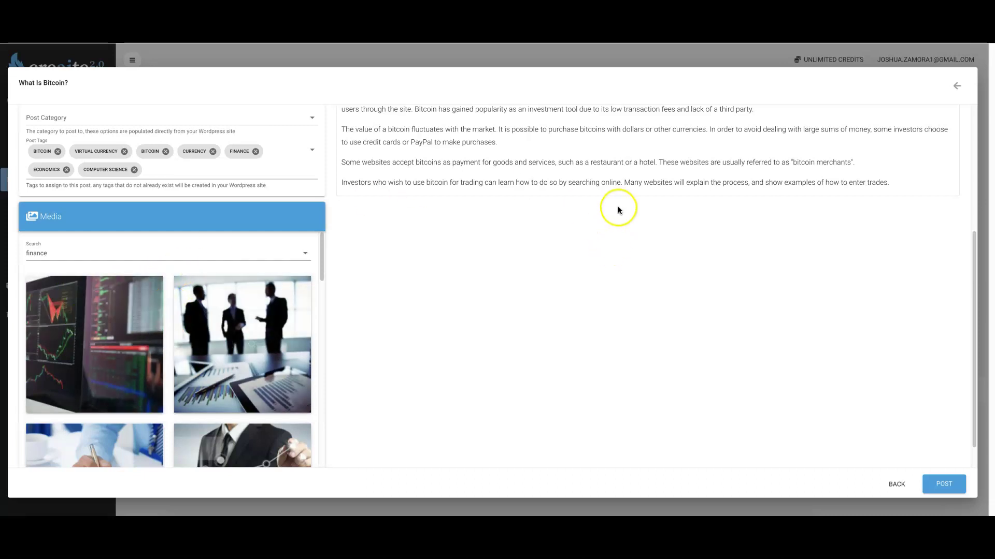
# Search the stock media for 'finance' images
pyautogui.scroll(2, 617, 207)
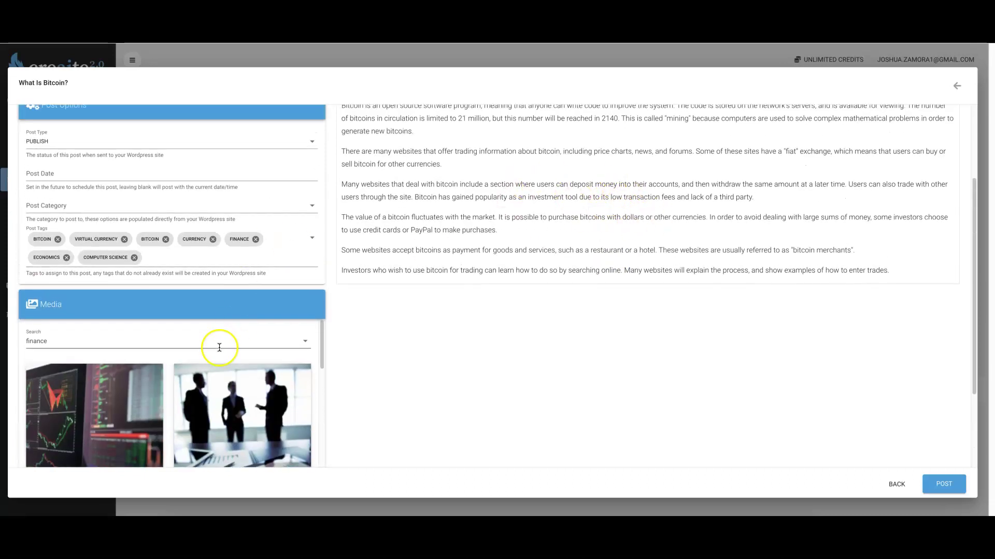
pyautogui.click(185, 343)
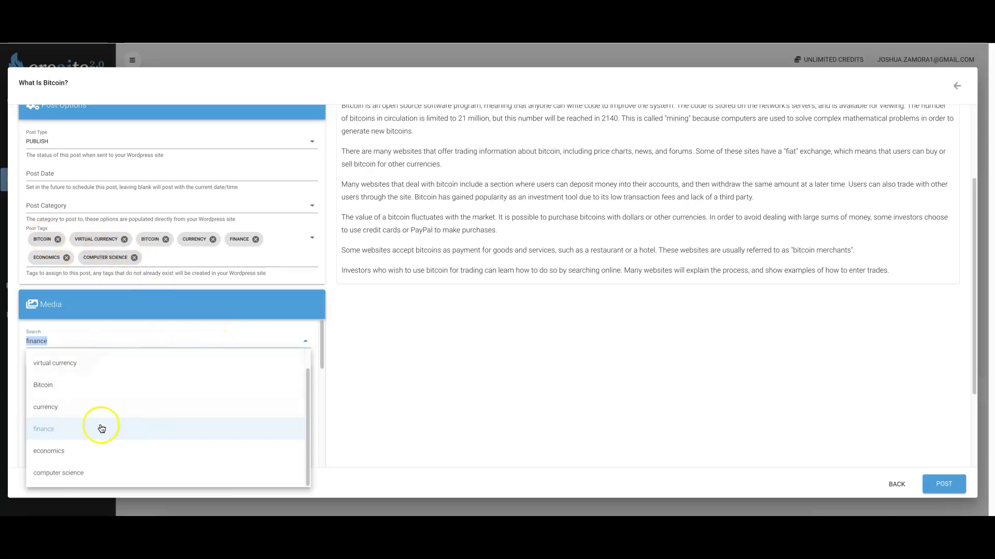
pyautogui.click(300, 342)
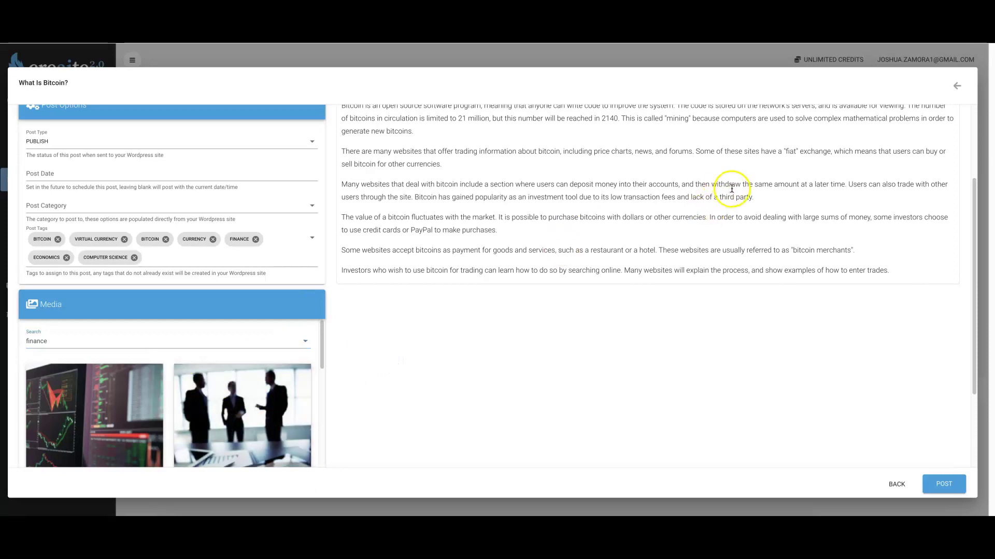
pyautogui.scroll(2, 648, 179)
# Preview the businessmen-and-tablet photo and insert it into the post body
pyautogui.click(456, 233)
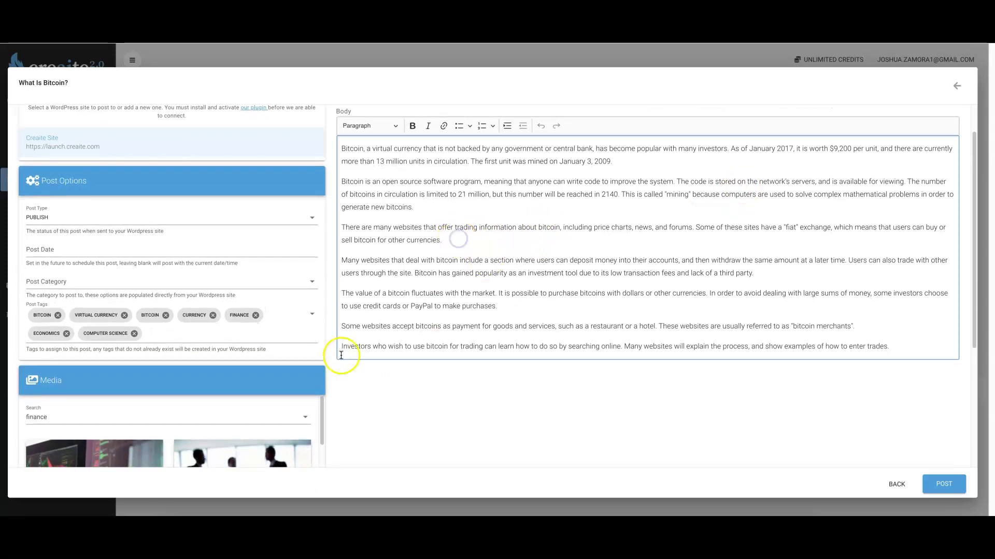
pyautogui.scroll(-3, 290, 357)
pyautogui.moveTo(252, 364)
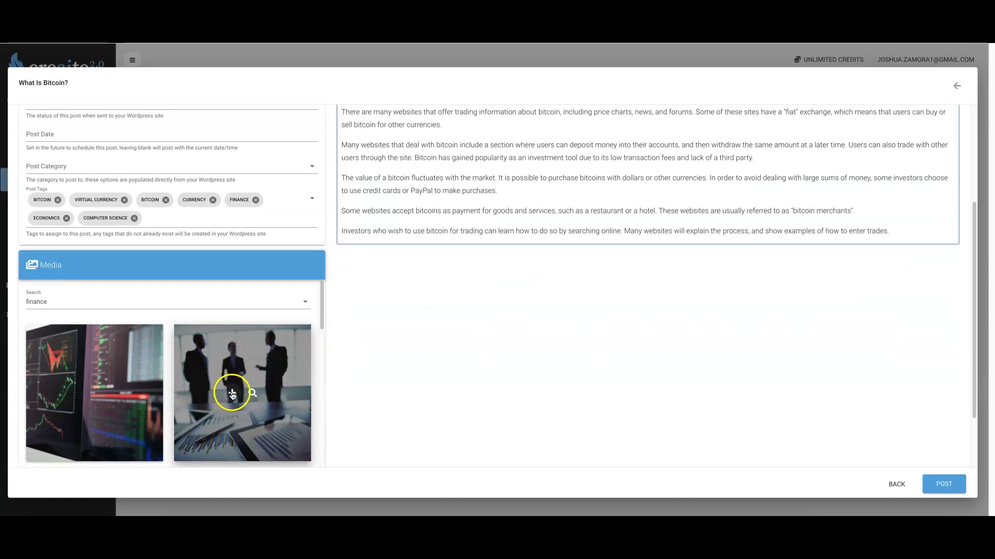
pyautogui.click(253, 394)
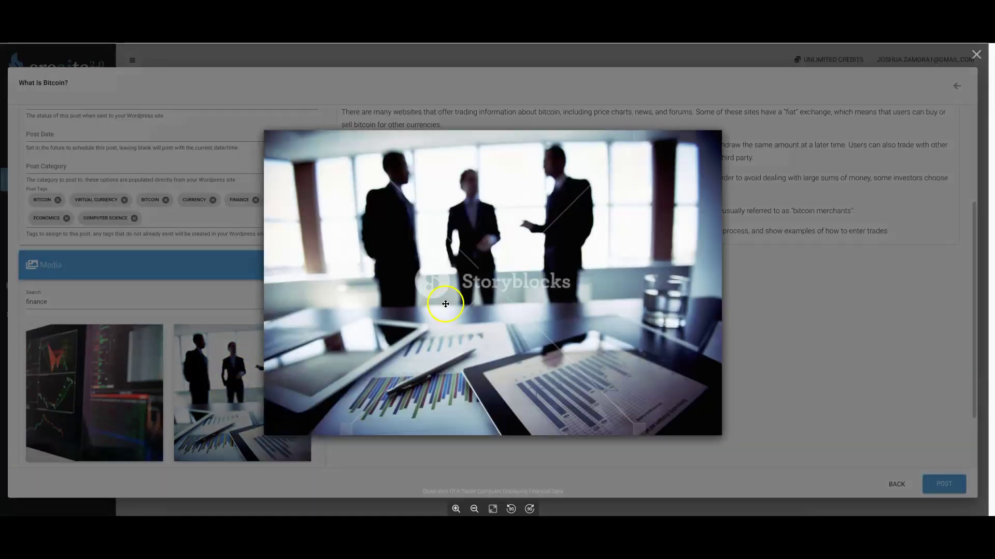
pyautogui.click(863, 327)
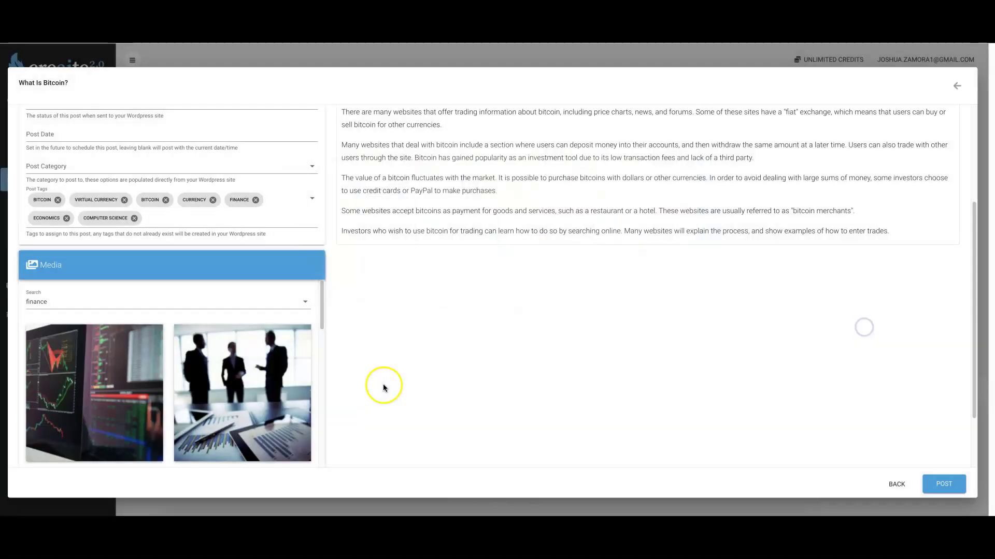
pyautogui.click(232, 392)
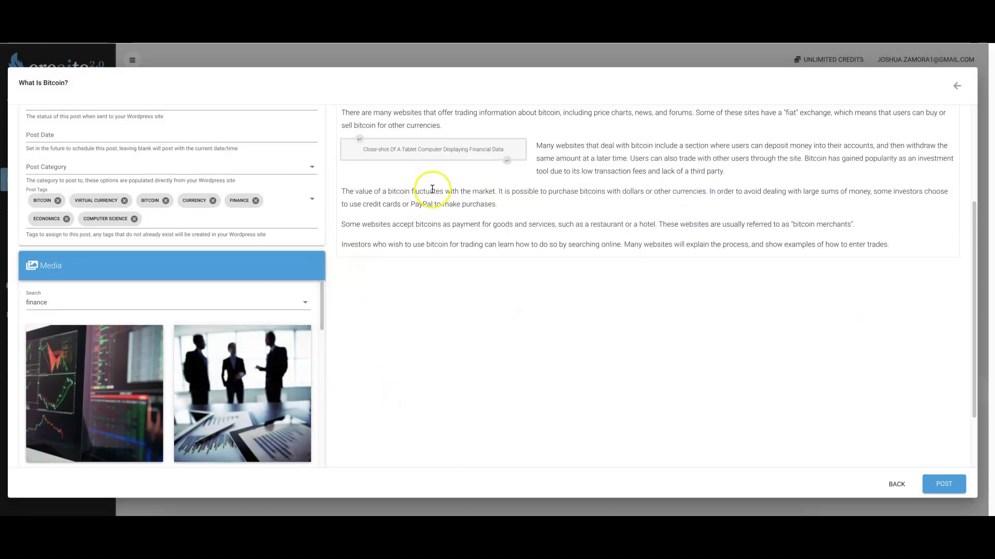
pyautogui.scroll(2, 534, 202)
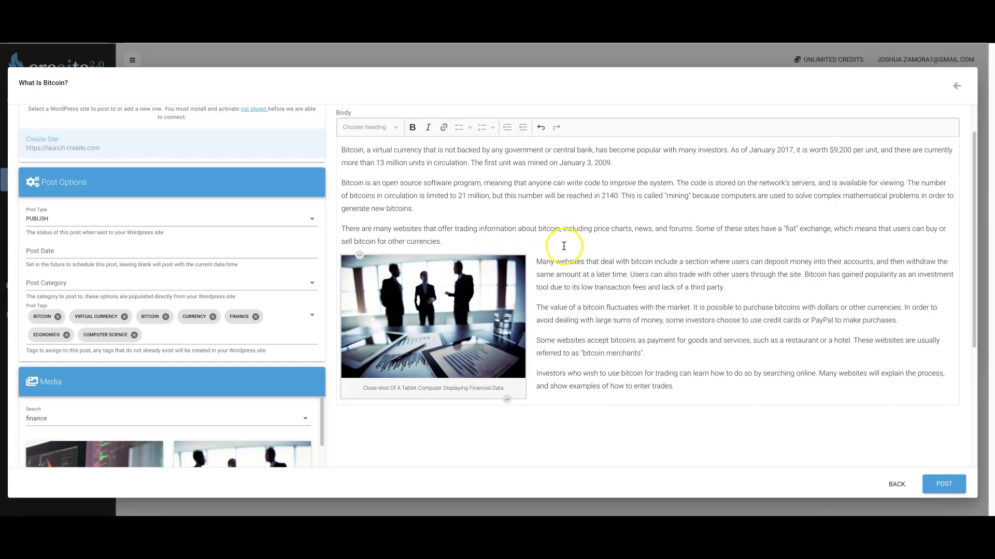
pyautogui.scroll(1, 567, 246)
pyautogui.scroll(-1, 599, 270)
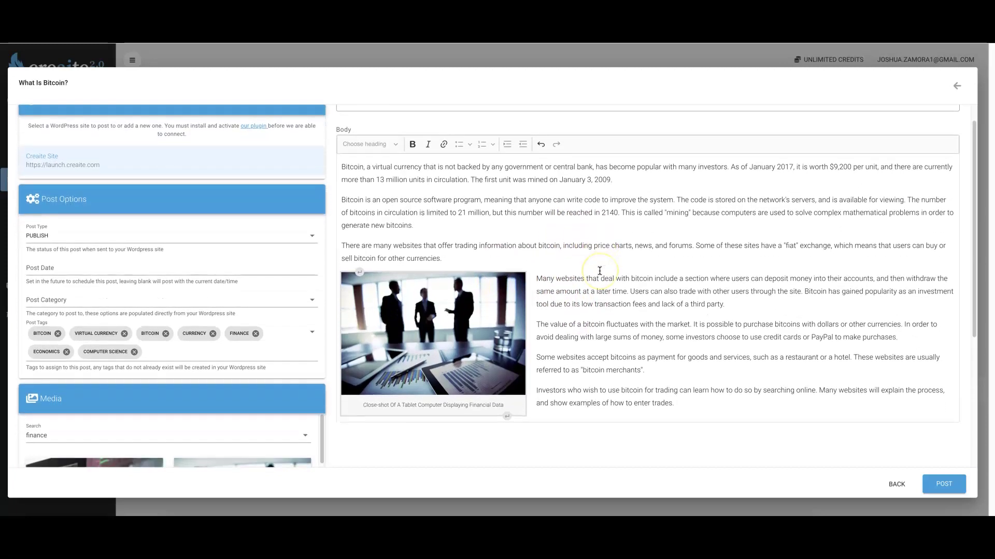
pyautogui.scroll(-1, 600, 270)
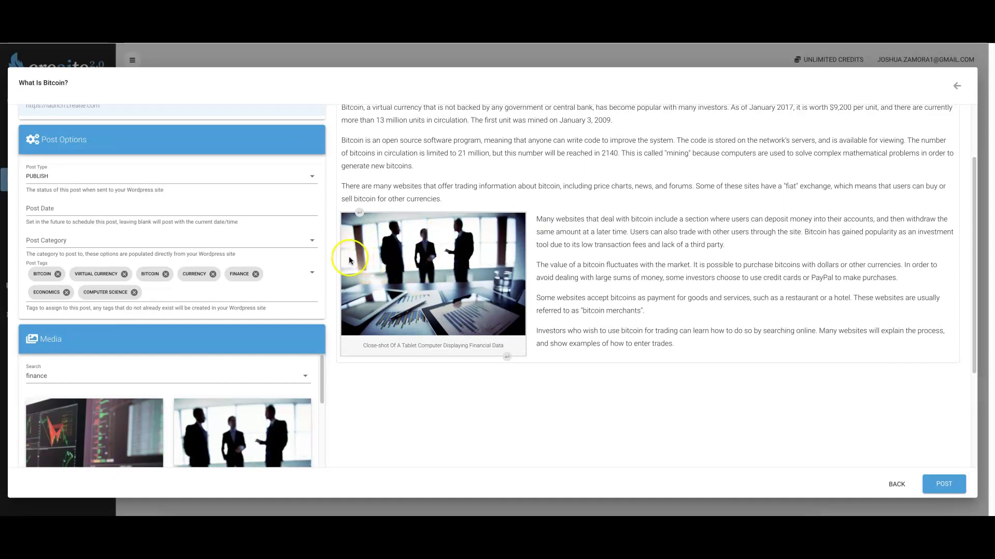
pyautogui.scroll(-2, 340, 271)
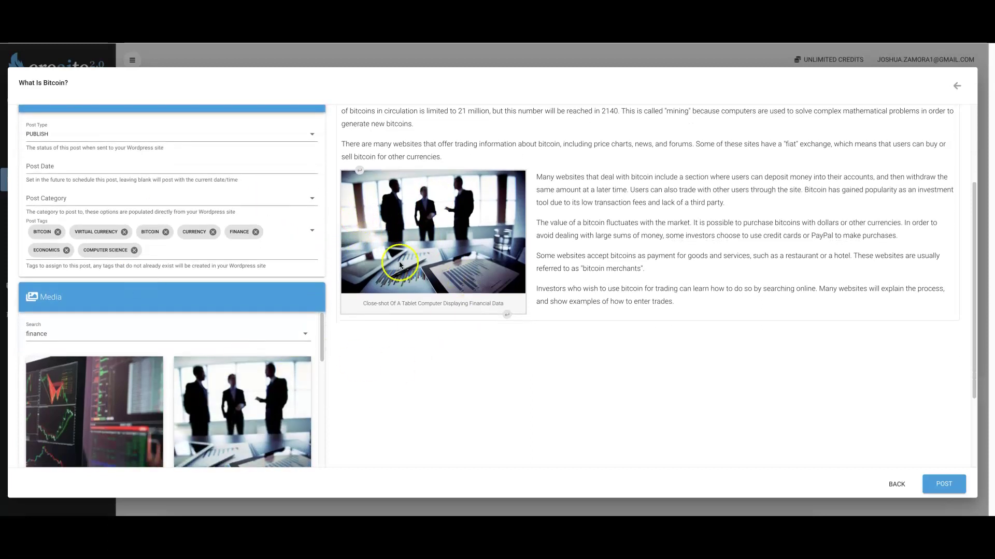
pyautogui.scroll(-3, 444, 265)
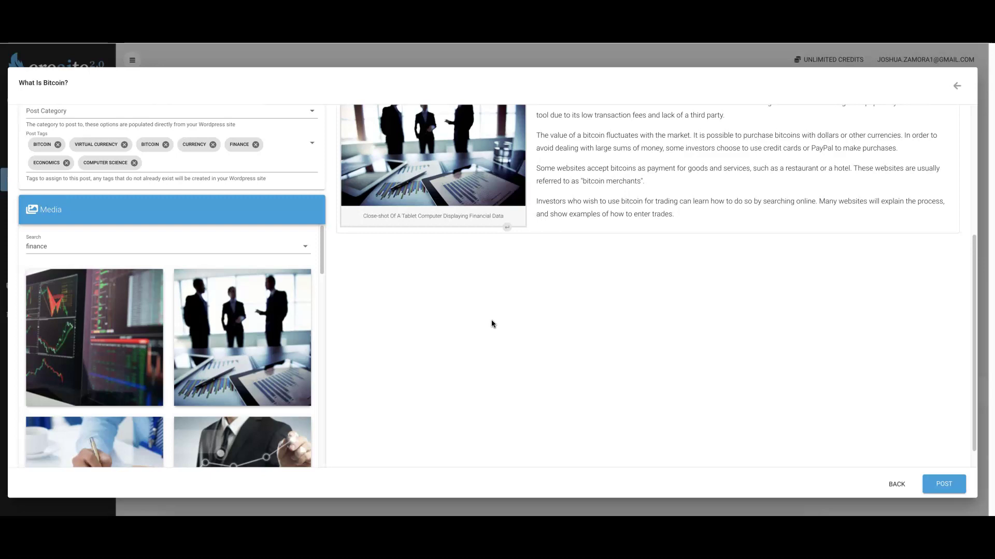
pyautogui.click(677, 258)
pyautogui.scroll(-1, 618, 262)
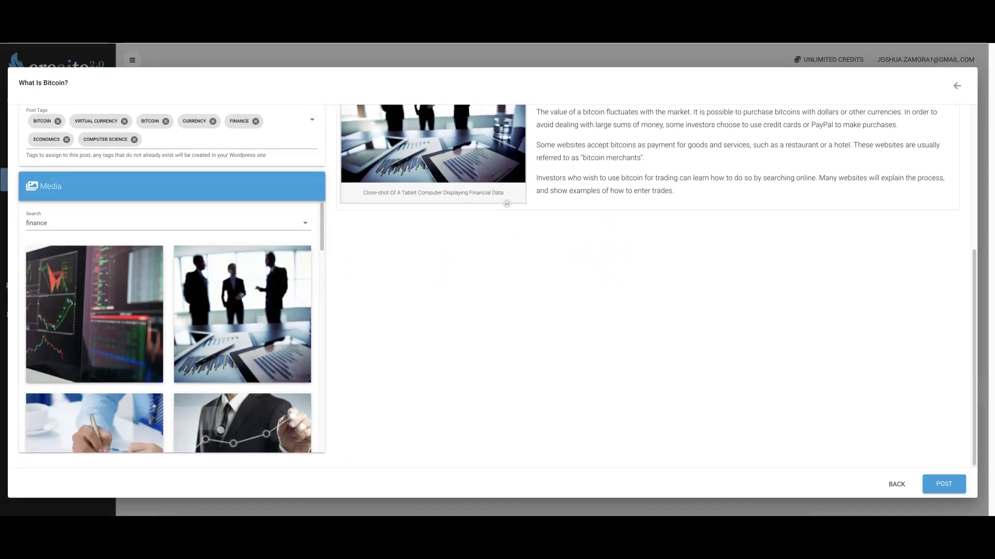
pyautogui.click(654, 299)
pyautogui.click(269, 119)
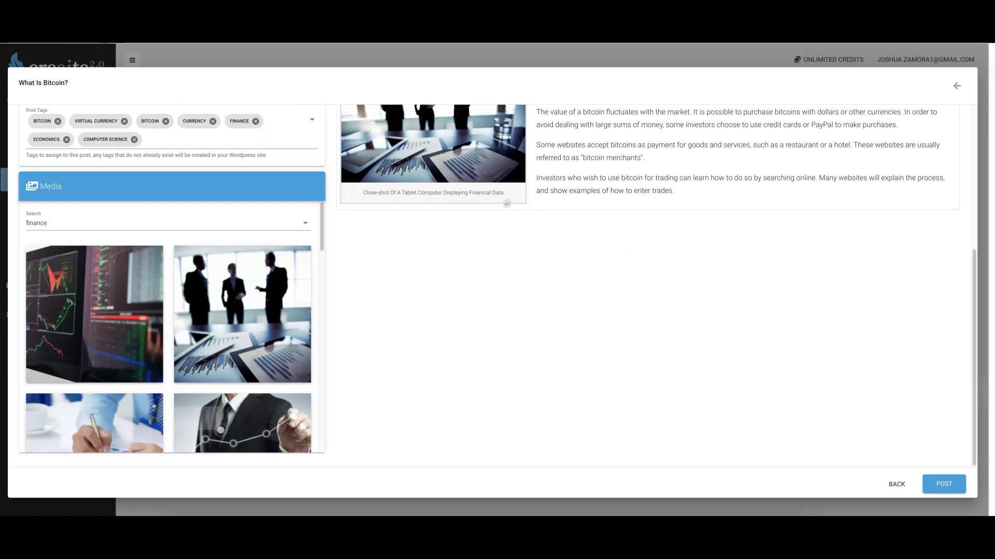